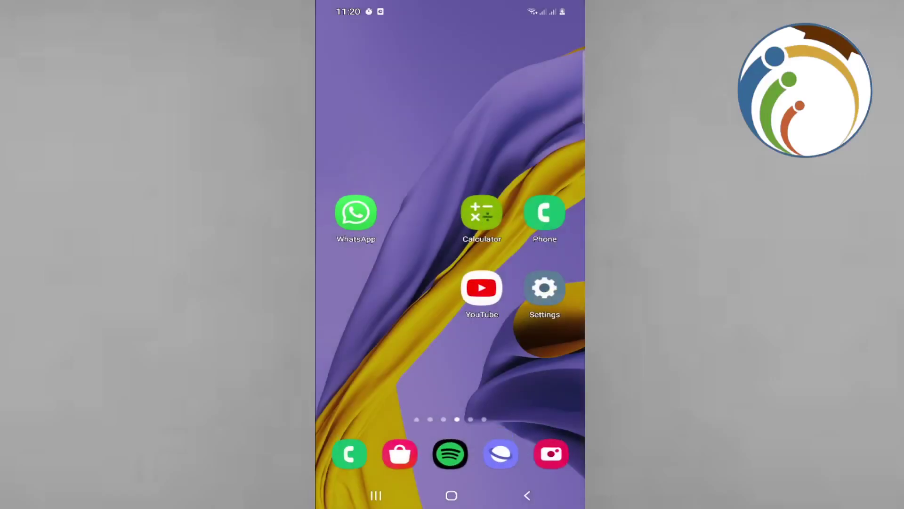
# Swipe up on the Android home screen to reveal the app drawer
pyautogui.moveTo(450, 368); pyautogui.dragTo(450, 177)
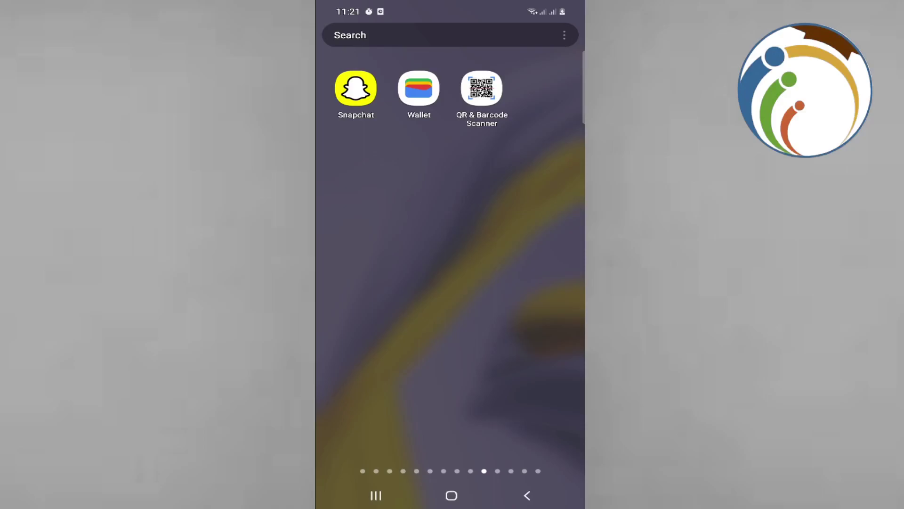
pyautogui.hscroll(-1, 450, 269)
pyautogui.hscroll(-1, 450, 269)
pyautogui.hscroll(-1, 450, 269)
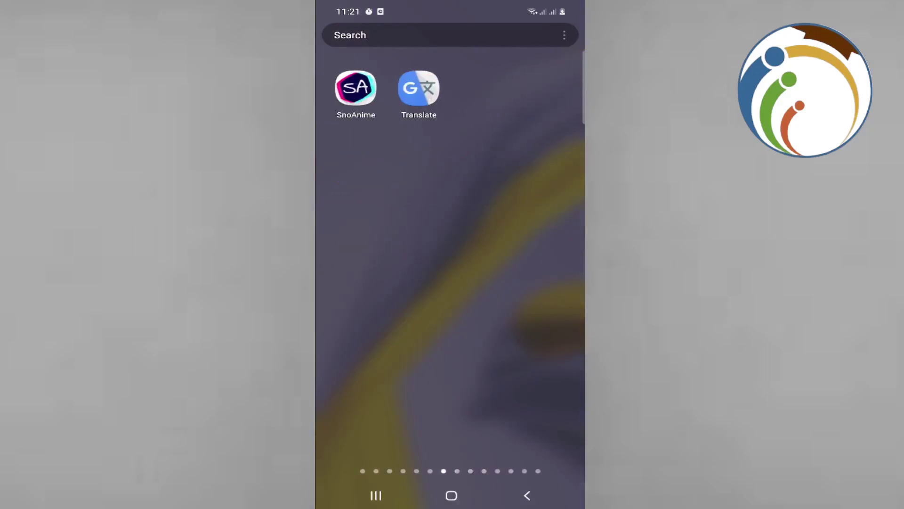
pyautogui.hscroll(-1, 449, 269)
# Search the installed apps for 'spo' and launch Spotify to its Home feed
pyautogui.click(450, 35)
pyautogui.write('s')
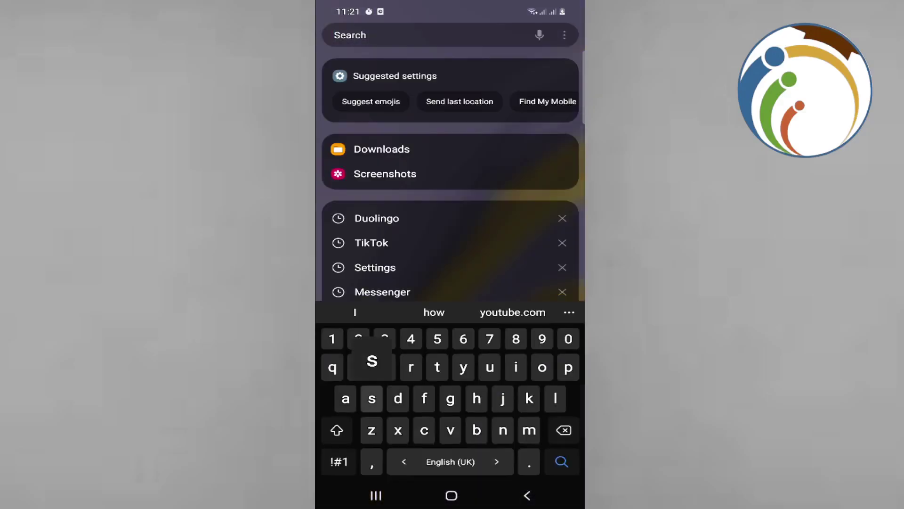
pyautogui.write('po')
pyautogui.click(357, 93)
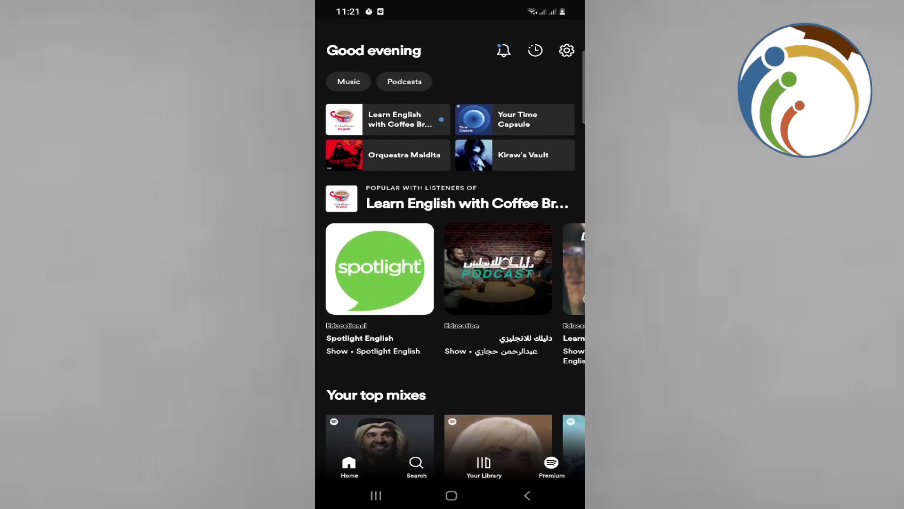
# Open Coffee Break English from Your Library, play and pause its trailer, and view an episode's options
pyautogui.click(483, 466)
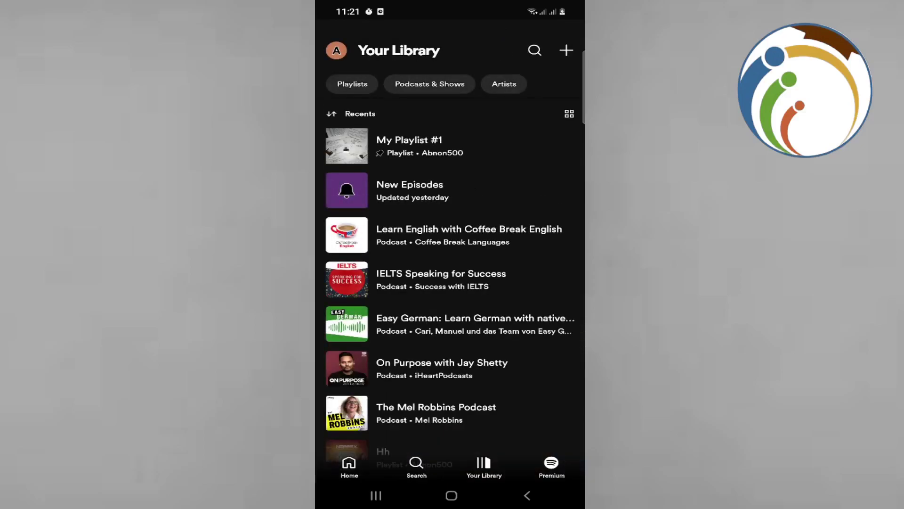
pyautogui.click(453, 235)
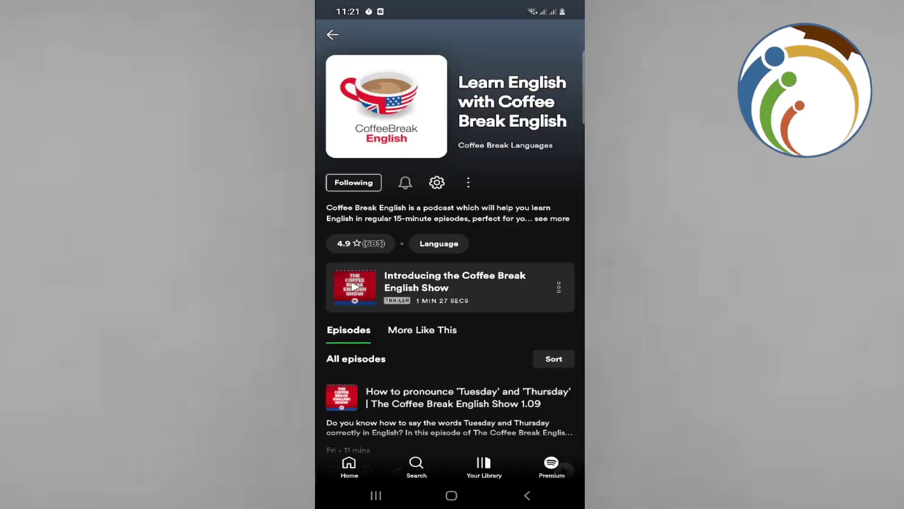
pyautogui.scroll(-2, 450, 255)
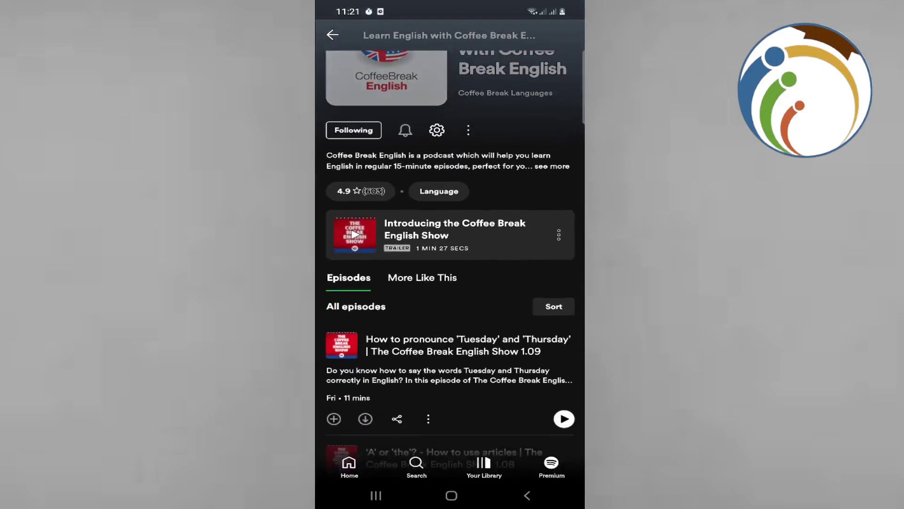
pyautogui.click(438, 235)
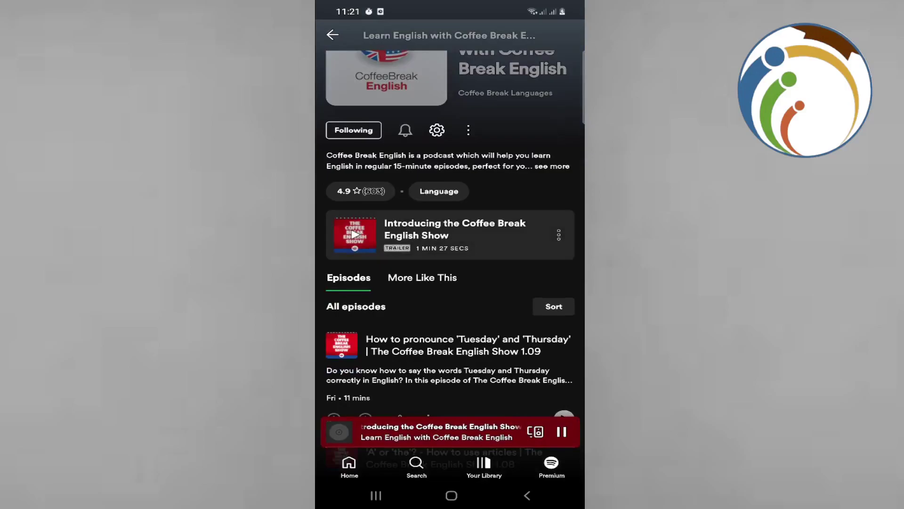
pyautogui.click(452, 235)
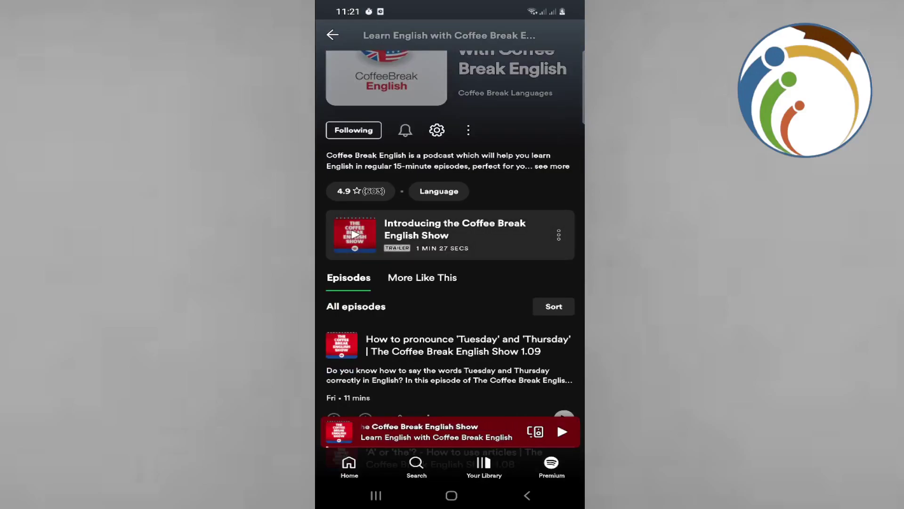
pyautogui.click(452, 344)
pyautogui.scroll(-2, 450, 254)
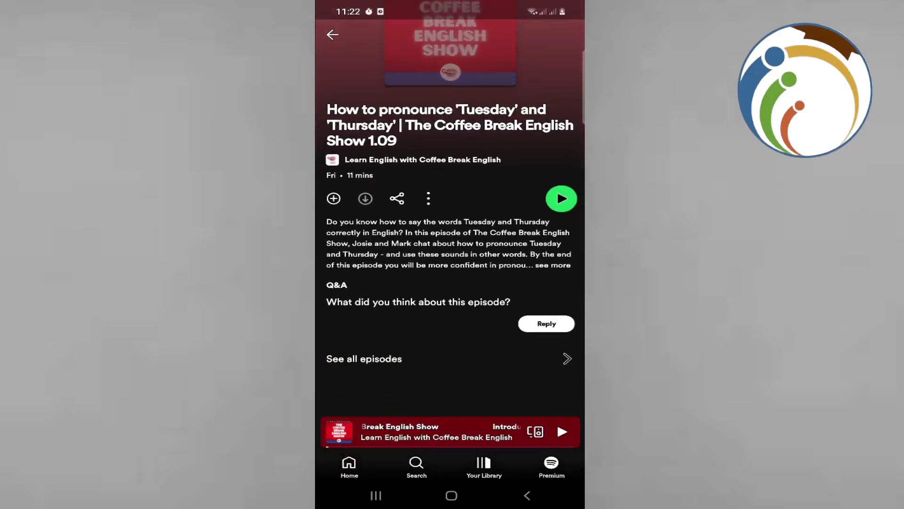
pyautogui.click(428, 198)
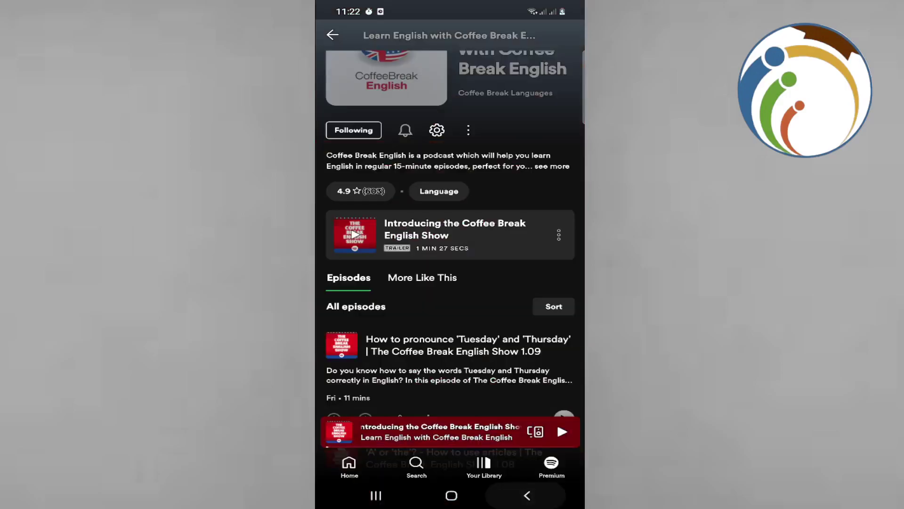
pyautogui.click(527, 496)
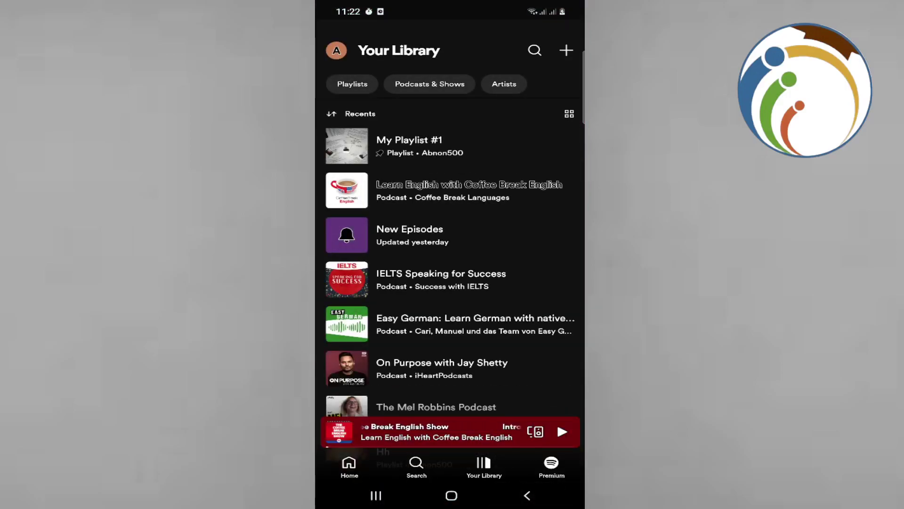
pyautogui.scroll(-1, 450, 269)
# Go back from the podcast to Spotify Home and open Settings
pyautogui.click(350, 466)
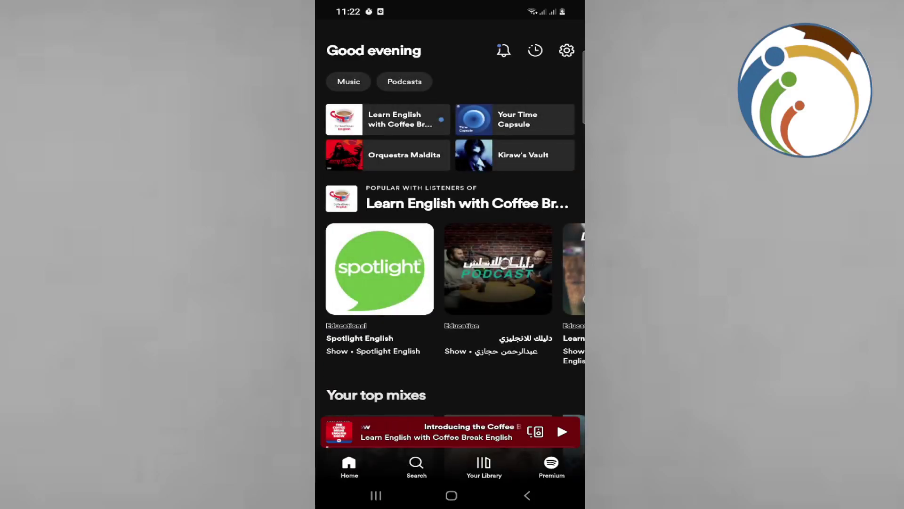
pyautogui.click(566, 51)
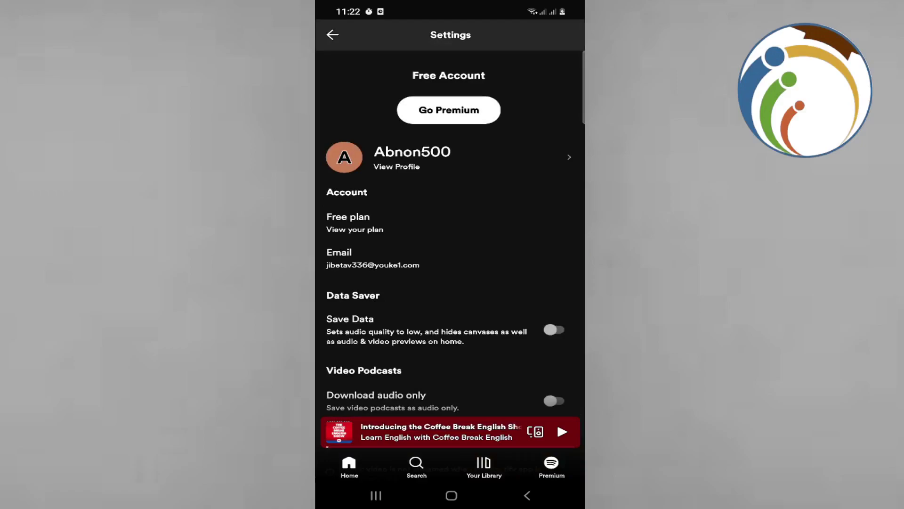
pyautogui.click(449, 110)
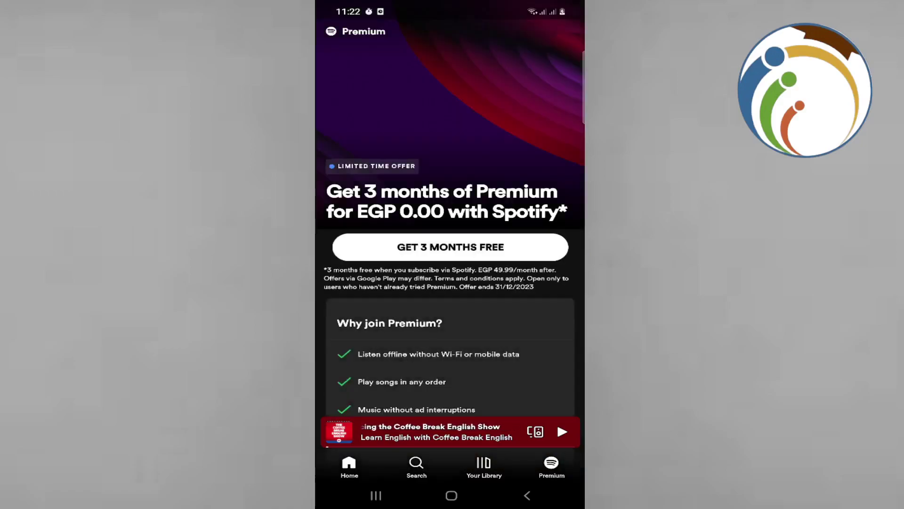
pyautogui.scroll(-2, 450, 283)
pyautogui.scroll(-1, 451, 283)
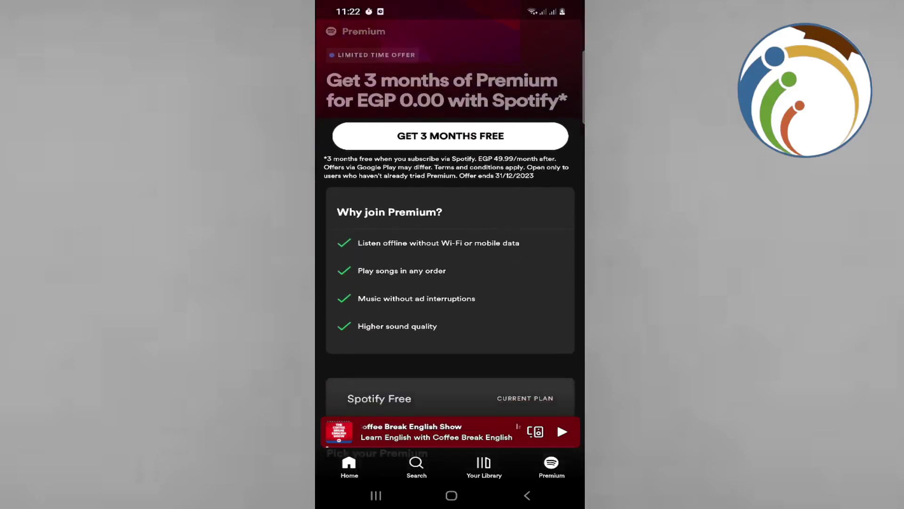
pyautogui.scroll(-2, 450, 283)
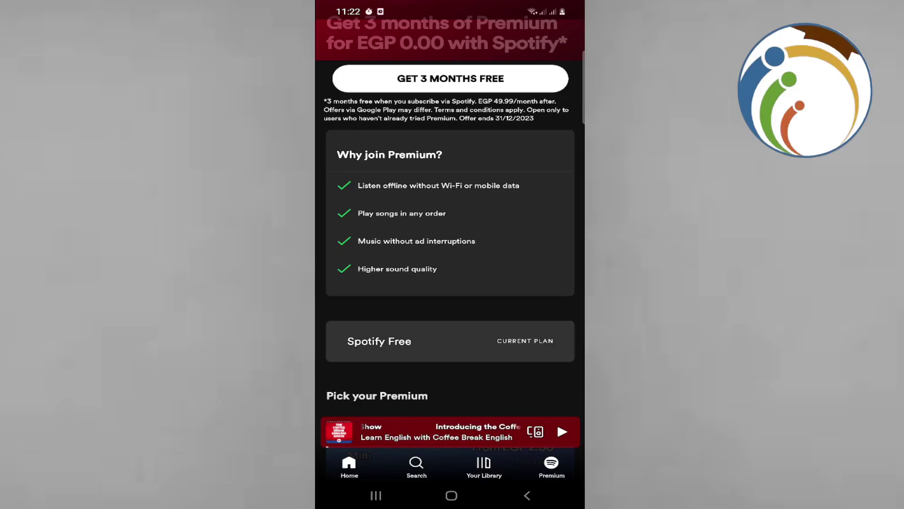
pyautogui.scroll(1, 450, 247)
pyautogui.scroll(-1, 450, 248)
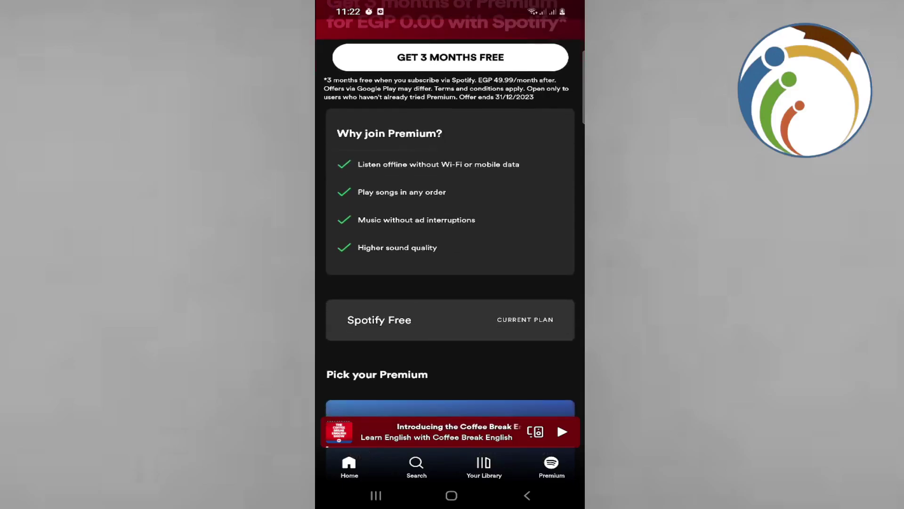
pyautogui.scroll(-5, 451, 248)
pyautogui.scroll(-3, 450, 247)
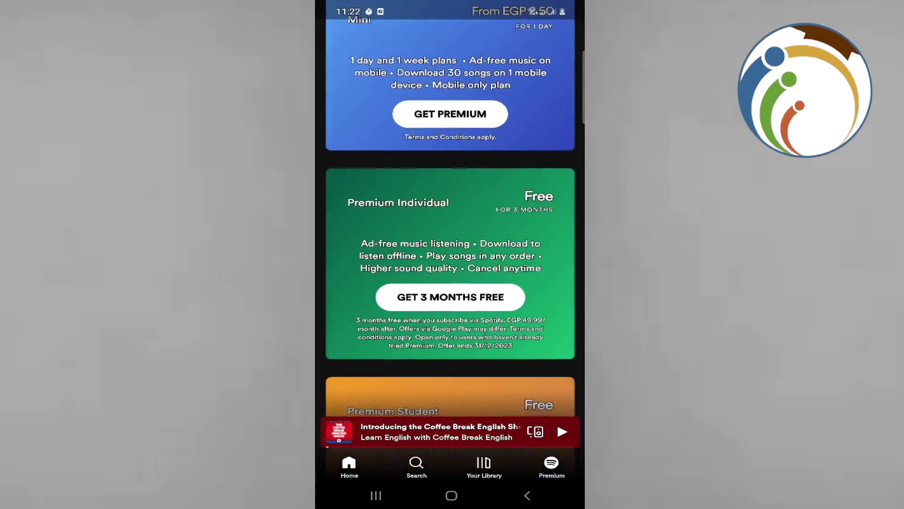
pyautogui.scroll(-5, 450, 248)
pyautogui.scroll(15, 451, 247)
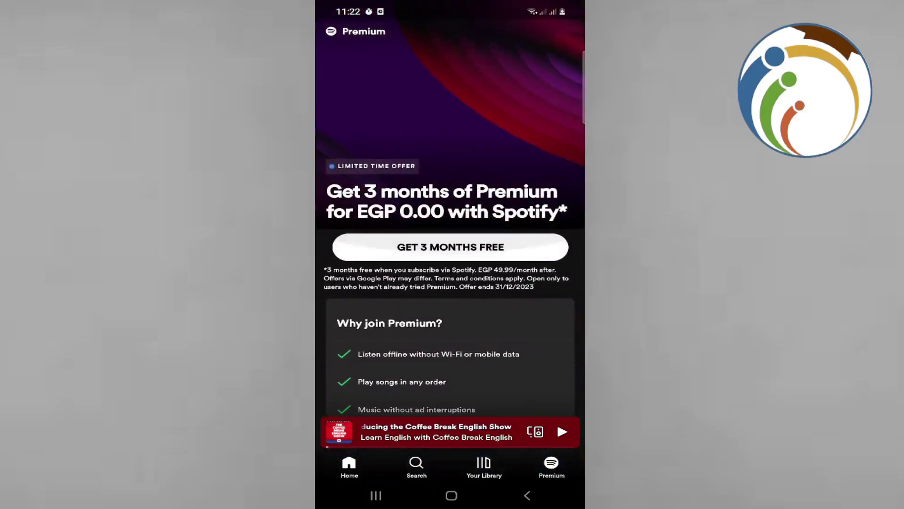